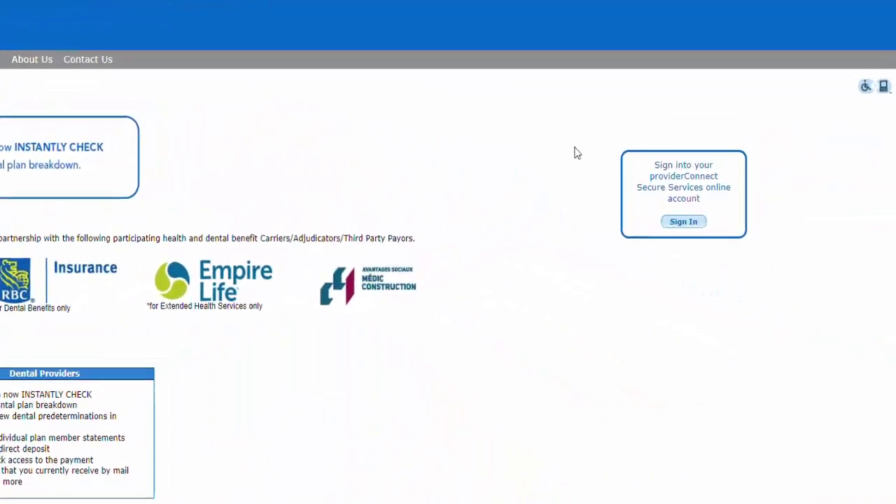
# On the Secure Services activation page, enter the registration key and provider number, then submit them
pyautogui.click(684, 221)
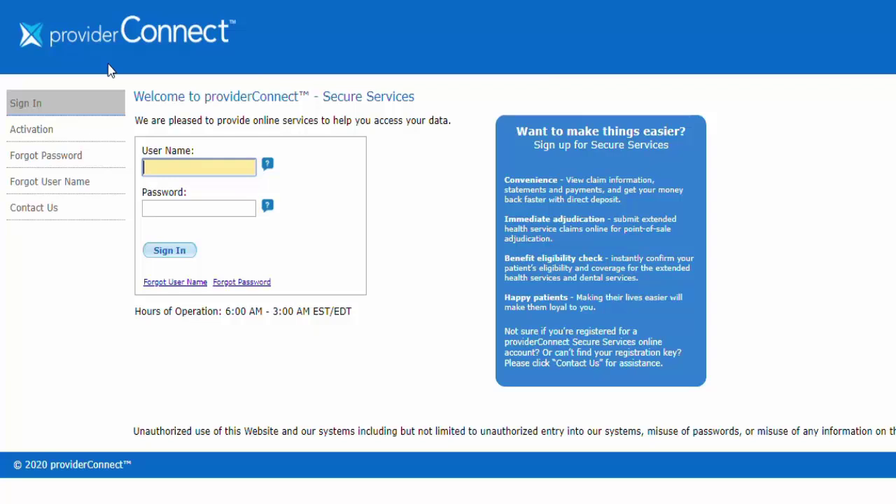
pyautogui.click(29, 136)
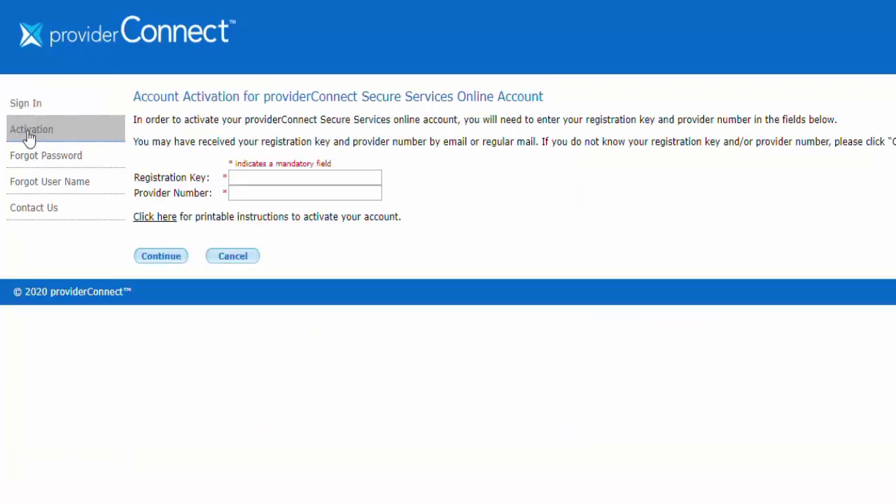
pyautogui.click(379, 178)
pyautogui.click(369, 197)
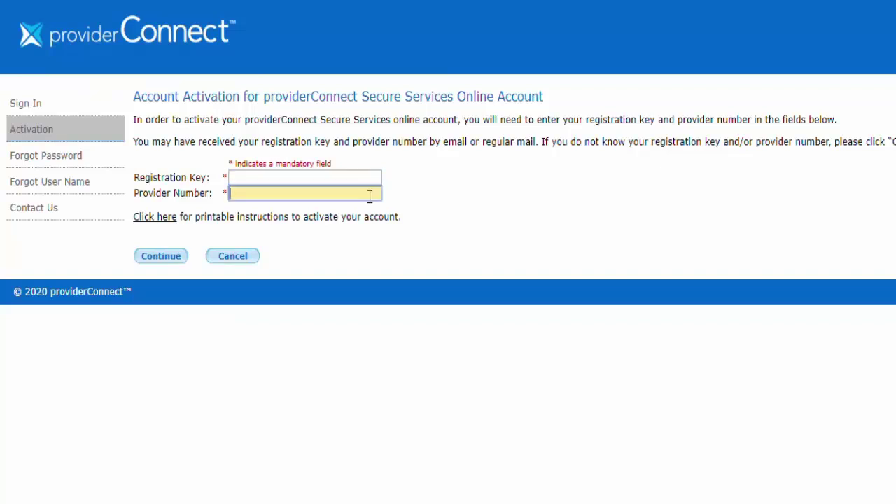
pyautogui.click(372, 178)
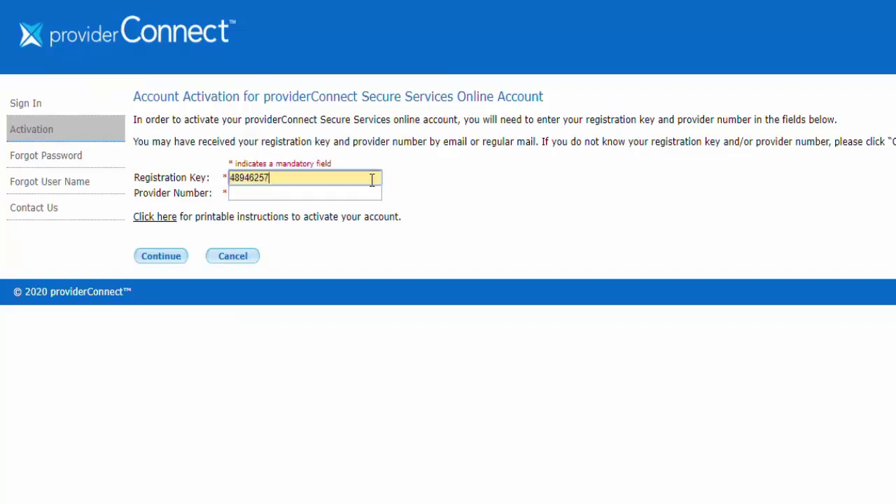
pyautogui.press('Tab')
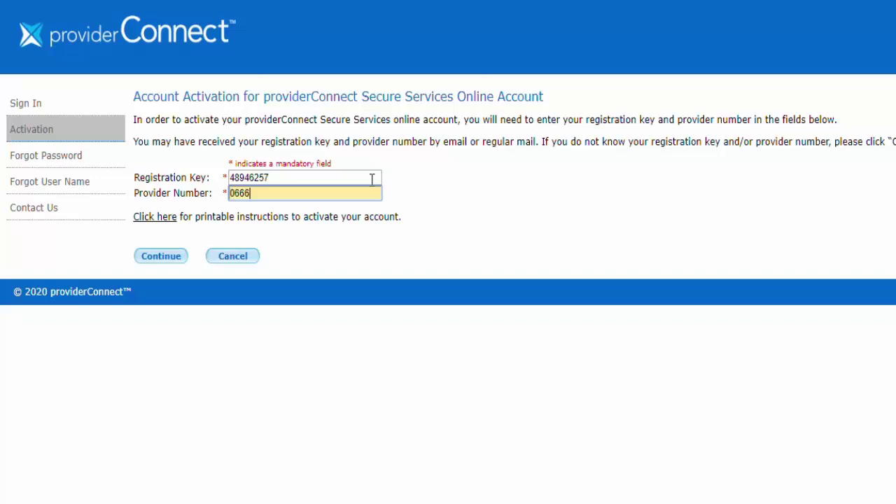
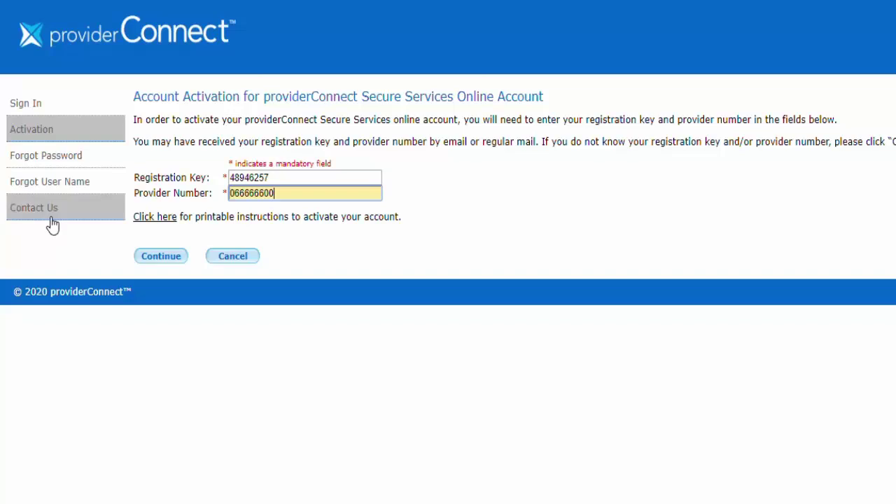
pyautogui.click(150, 257)
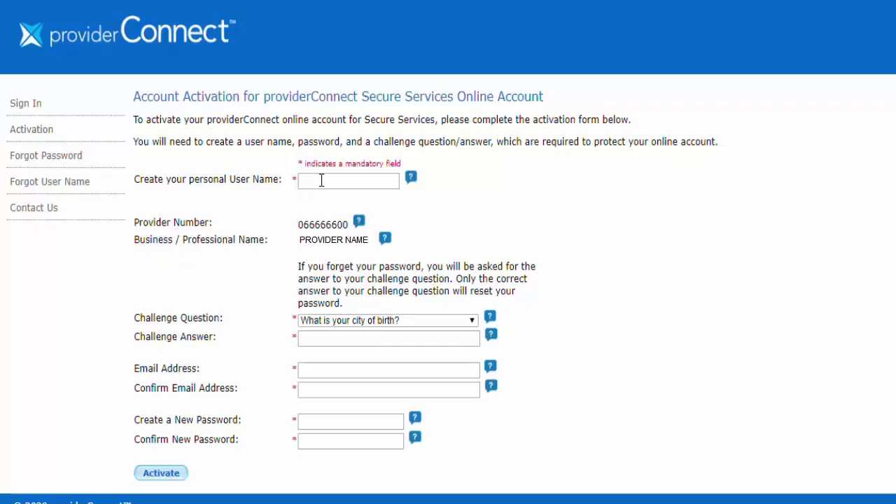
# Start the user name entry on the activation details form, checking its help for the field rules
pyautogui.click(372, 179)
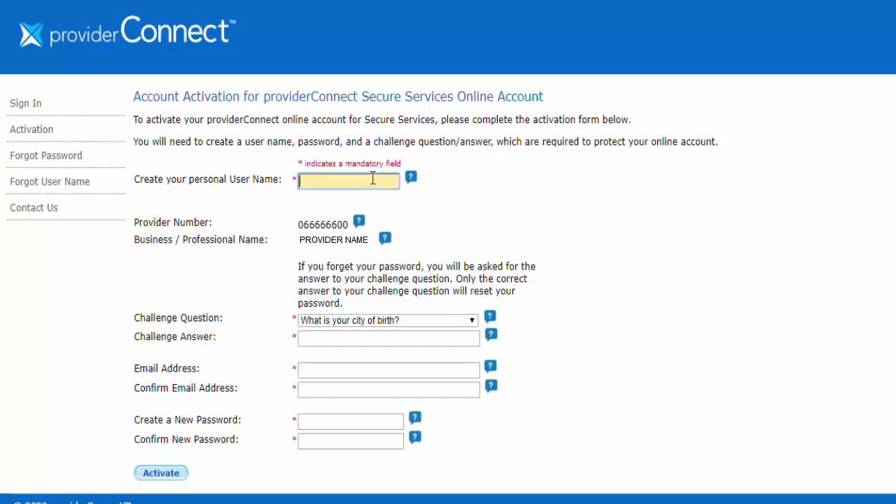
pyautogui.moveTo(410, 179)
pyautogui.click(384, 243)
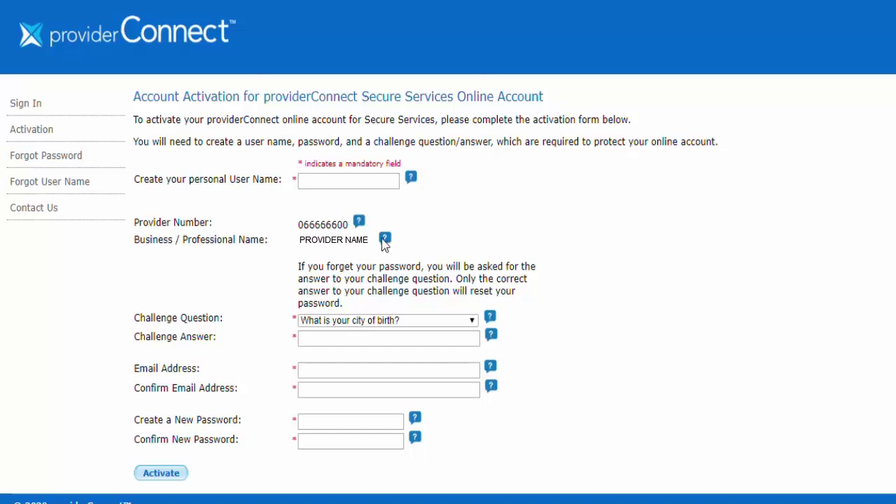
pyautogui.click(465, 324)
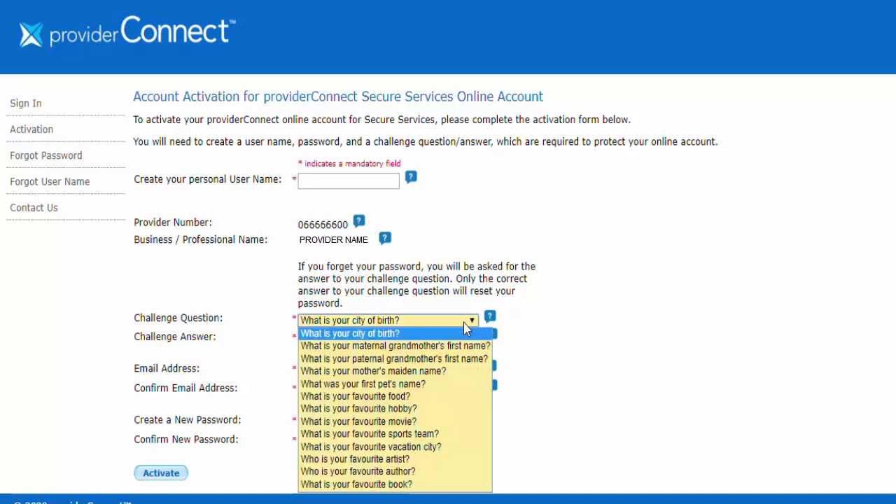
pyautogui.click(467, 329)
pyautogui.moveTo(493, 320)
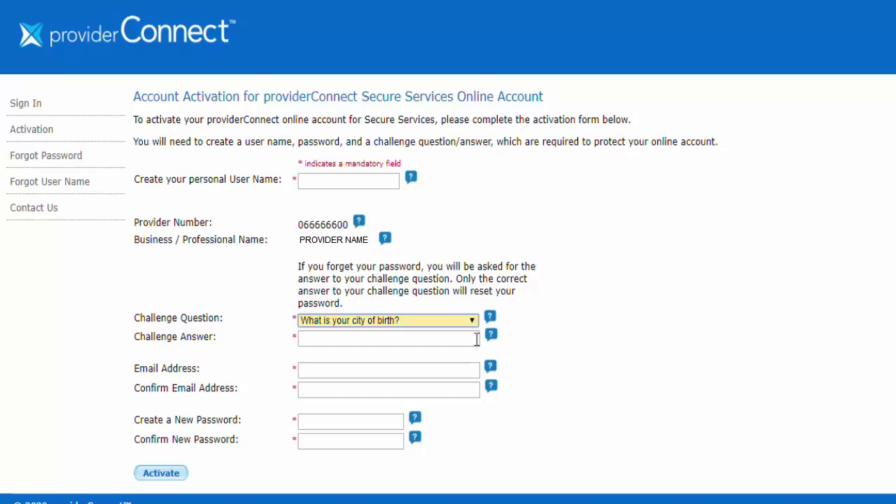
pyautogui.click(477, 339)
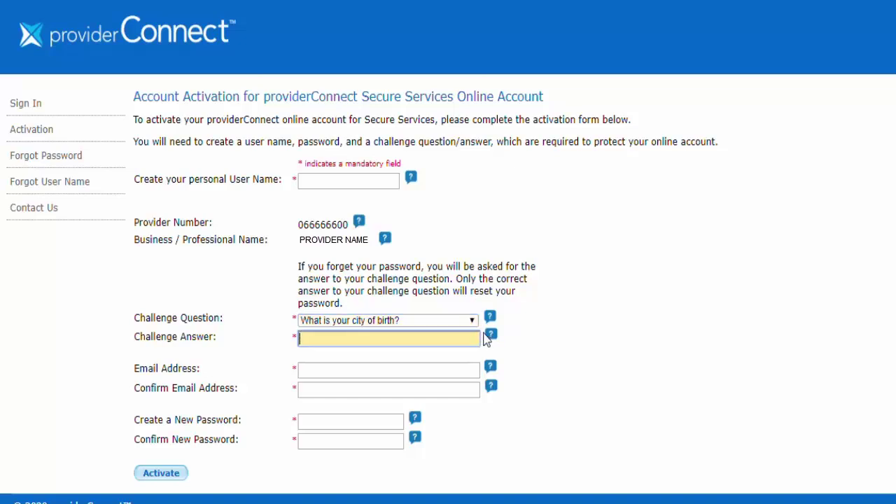
pyautogui.moveTo(490, 336)
pyautogui.click(475, 364)
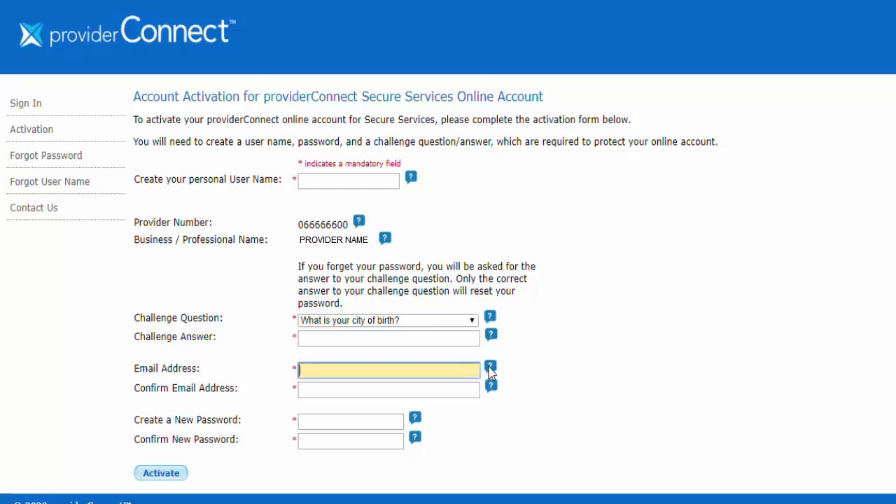
pyautogui.moveTo(491, 372)
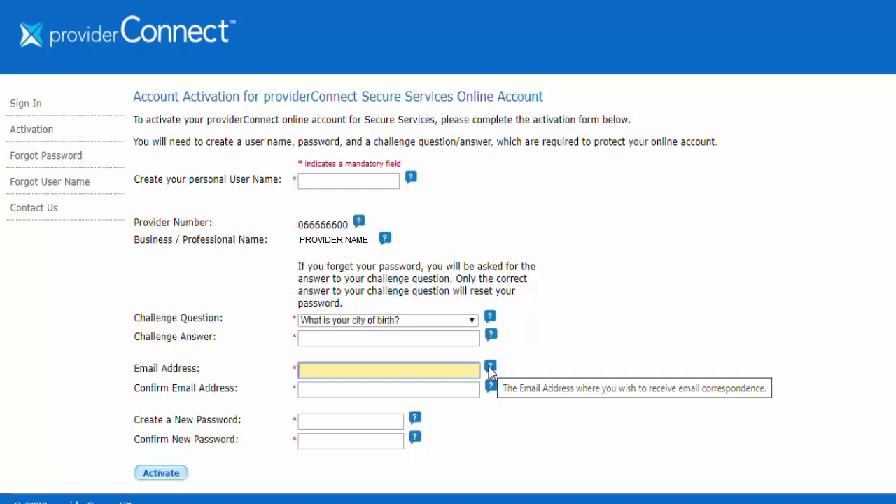
pyautogui.click(472, 389)
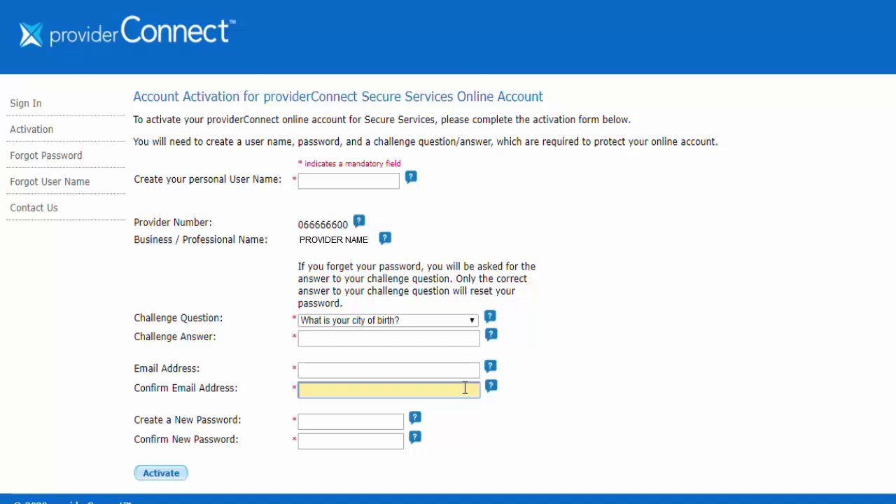
# Enter a new account password, checking its rules, then move on to confirming it
pyautogui.click(392, 422)
pyautogui.moveTo(417, 422)
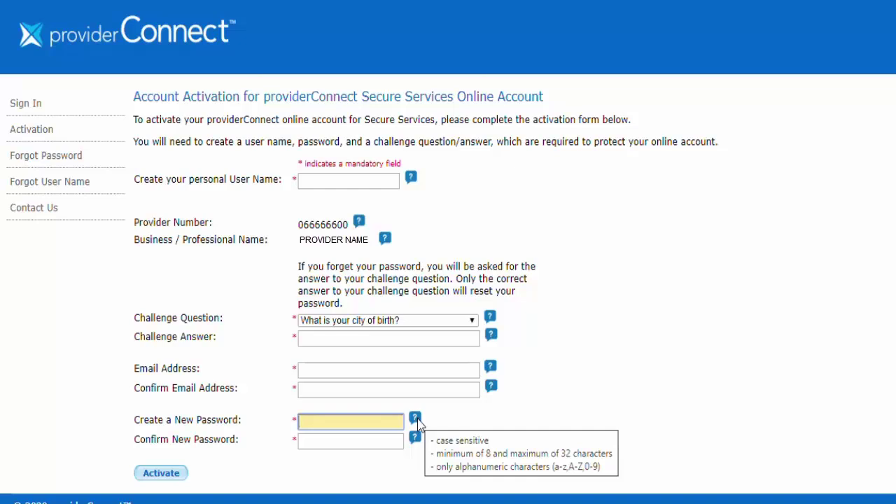
pyautogui.click(387, 443)
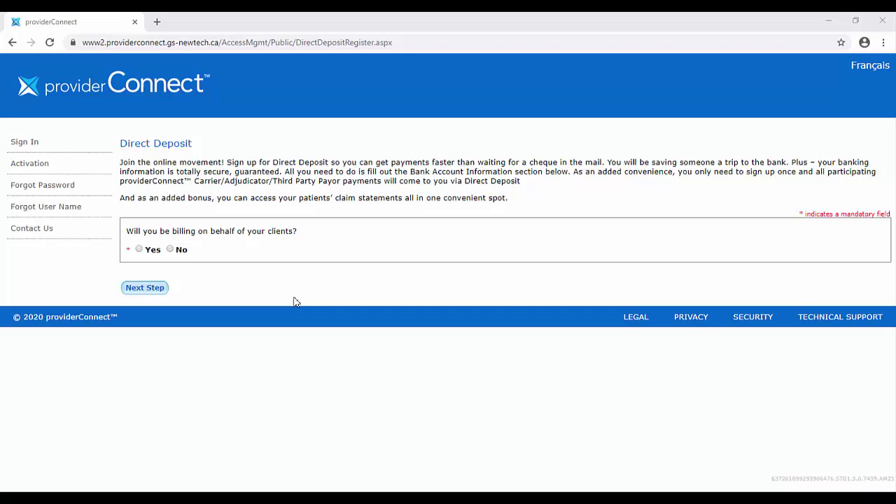
# Answer Yes to billing on behalf of clients; enter transit 12345, bank 123 and the account number
pyautogui.click(138, 250)
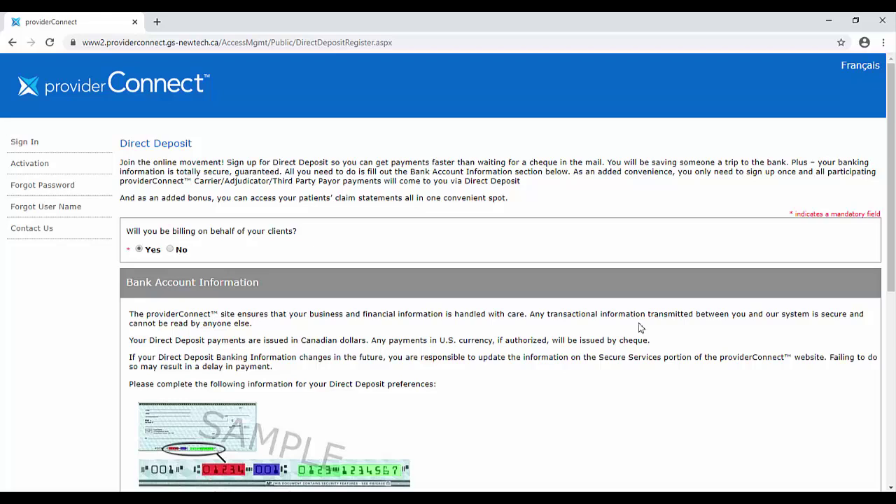
pyautogui.scroll(-1, 640, 328)
pyautogui.scroll(-2, 638, 328)
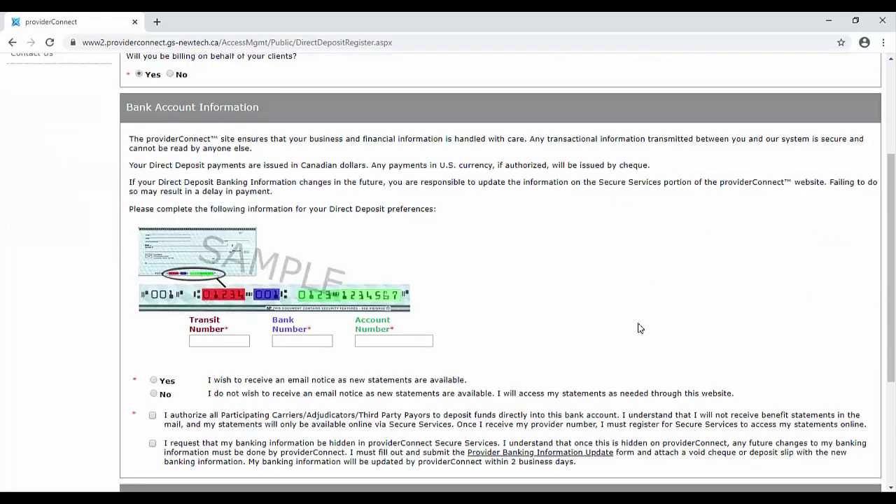
pyautogui.click(208, 341)
pyautogui.write('12345')
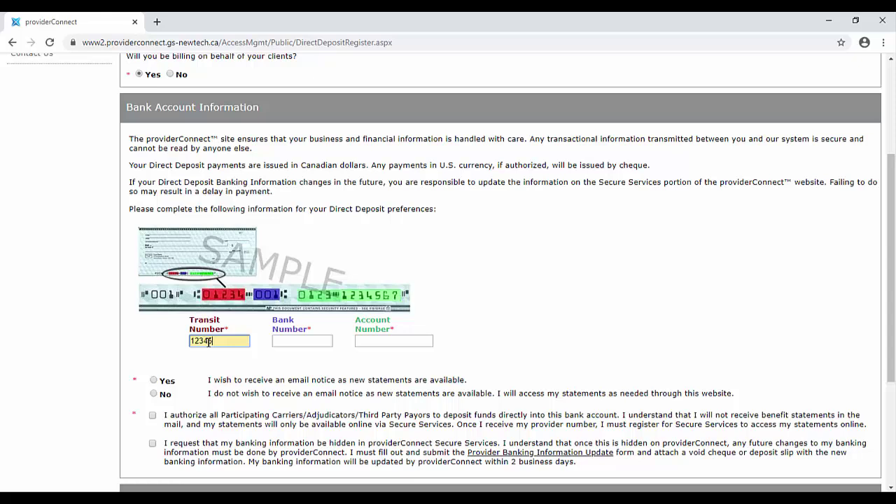
pyautogui.click(285, 341)
pyautogui.write('123')
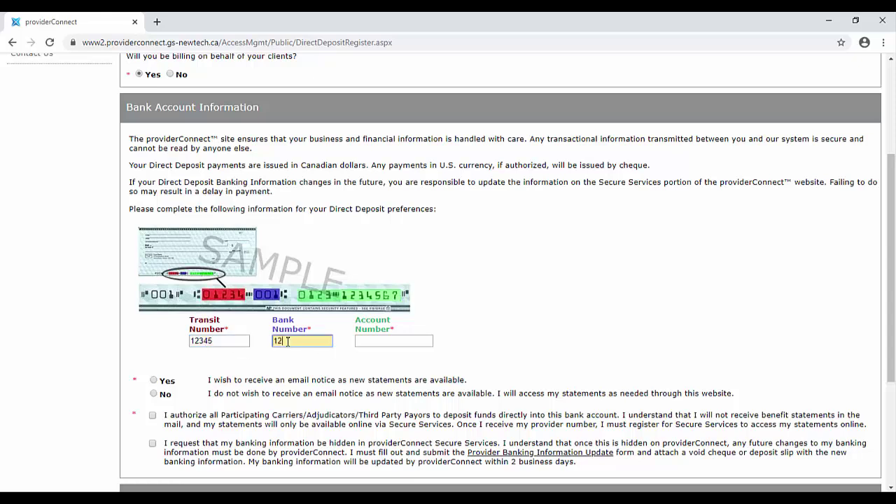
pyautogui.click(392, 340)
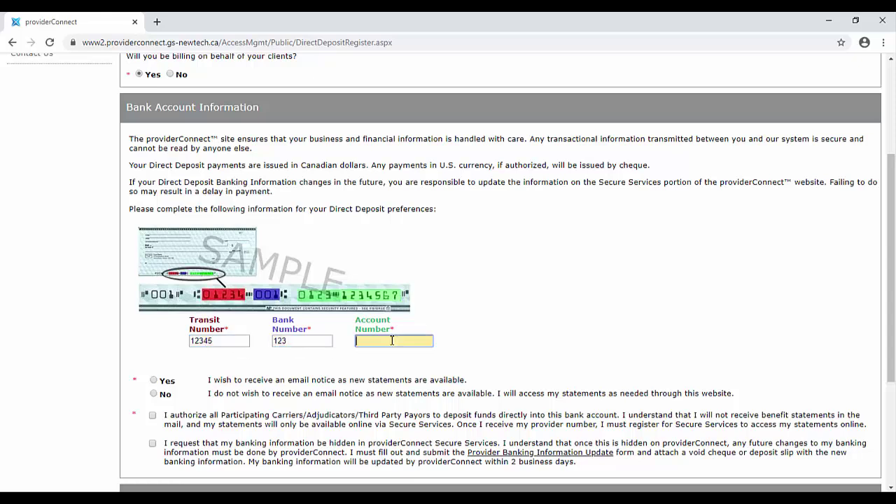
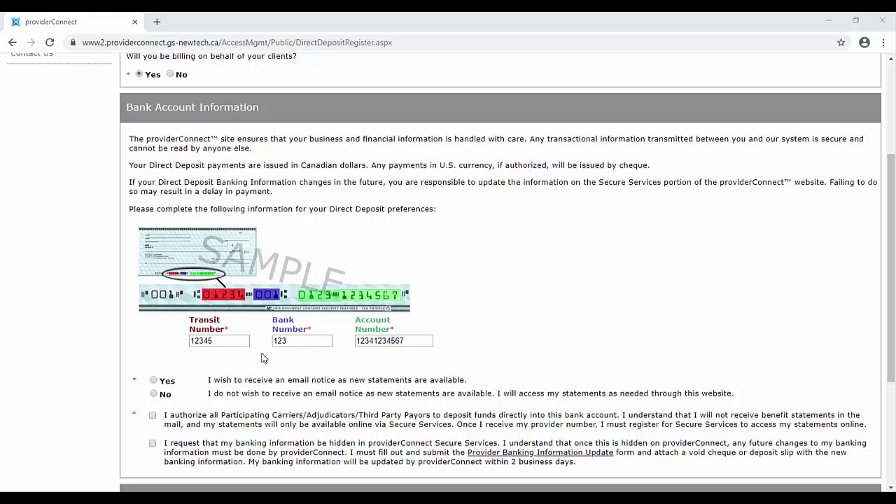
# Opt in to e-mail statement notices, authorize direct deposits, and submit the form for confirmation
pyautogui.click(156, 382)
pyautogui.click(154, 417)
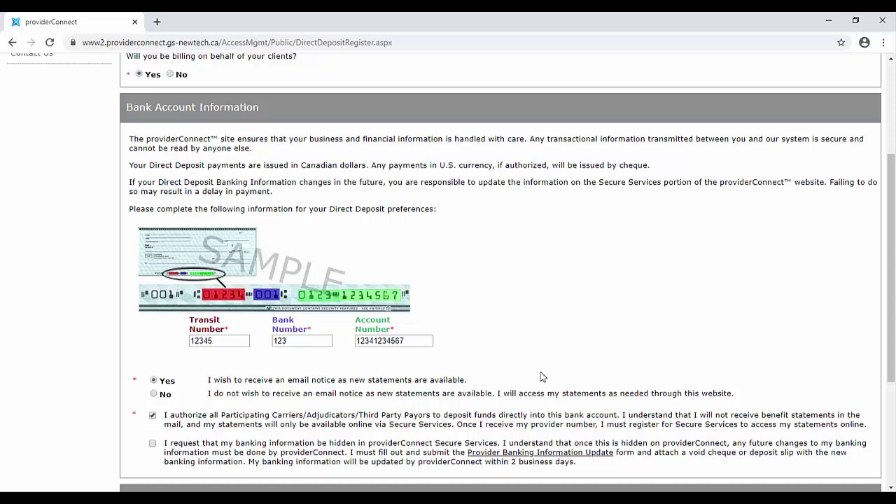
pyautogui.scroll(-3, 516, 376)
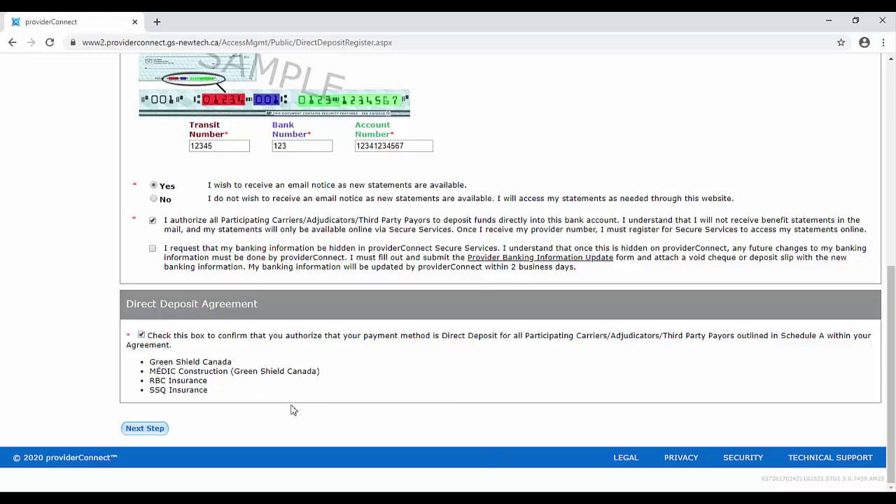
pyautogui.click(146, 429)
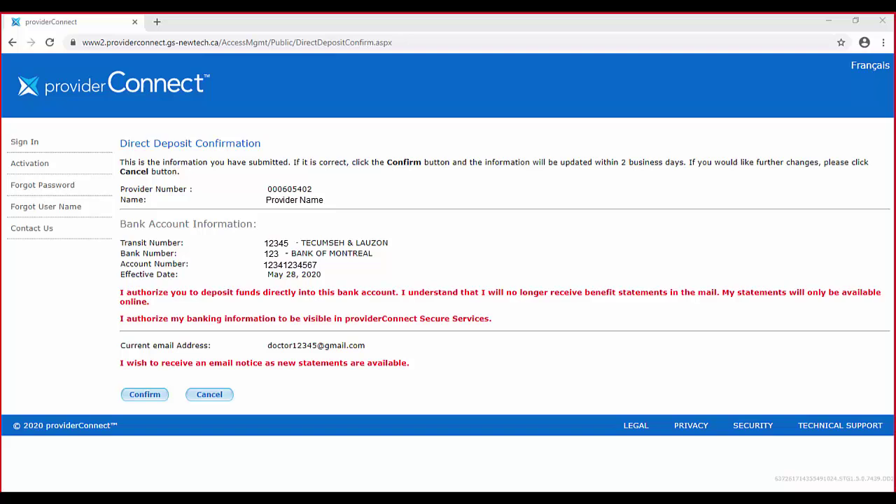
pyautogui.click(145, 395)
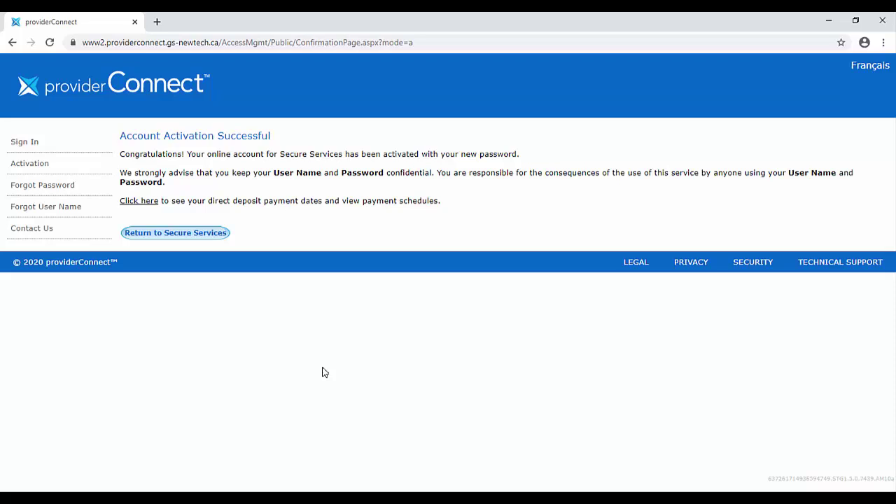